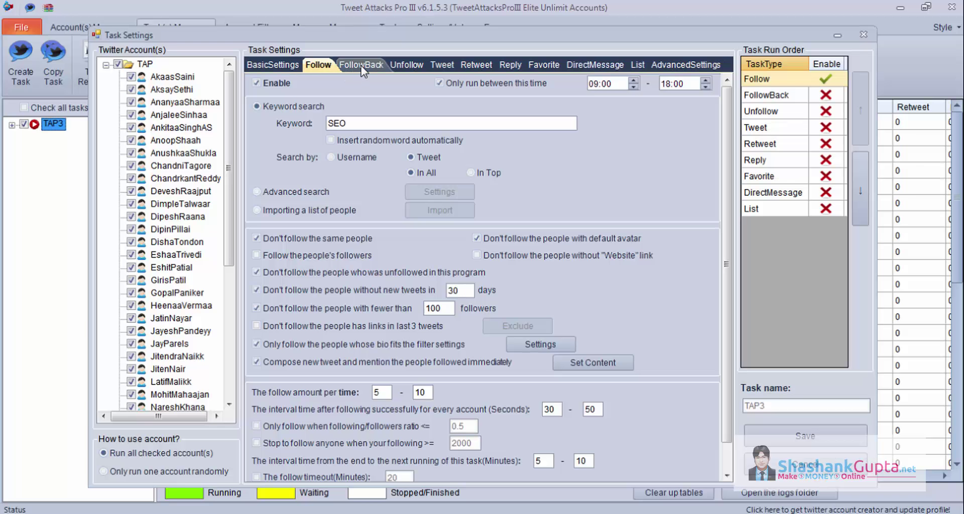
# Enable the FollowBack task and limit its run window to 09:00–18:00.
pyautogui.click(361, 67)
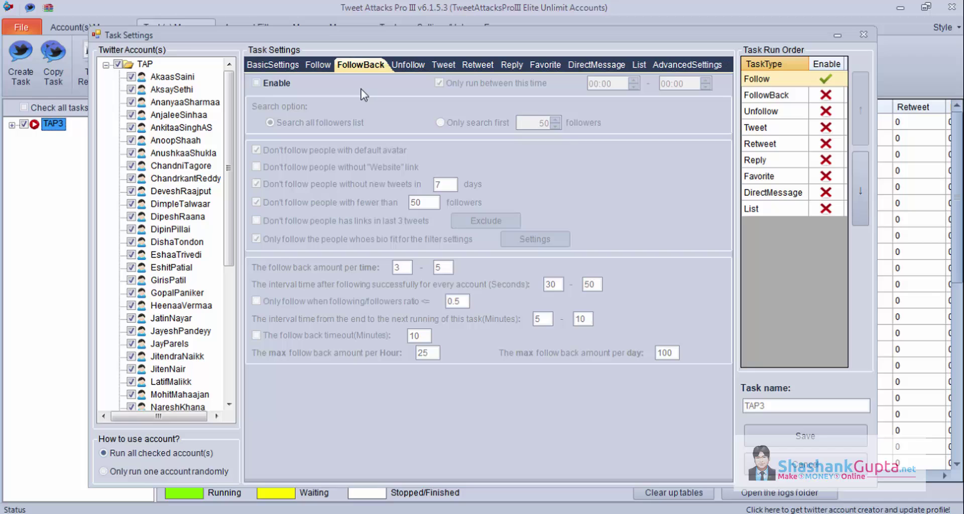
pyautogui.click(279, 84)
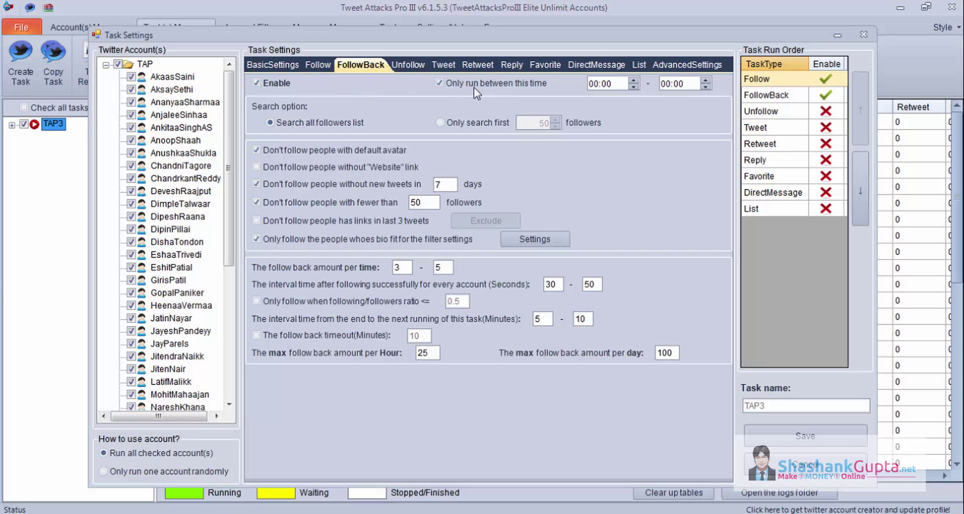
pyautogui.click(590, 84)
pyautogui.write('9')
pyautogui.press('Tab')
pyautogui.write('18:0')
pyautogui.press('Tab')
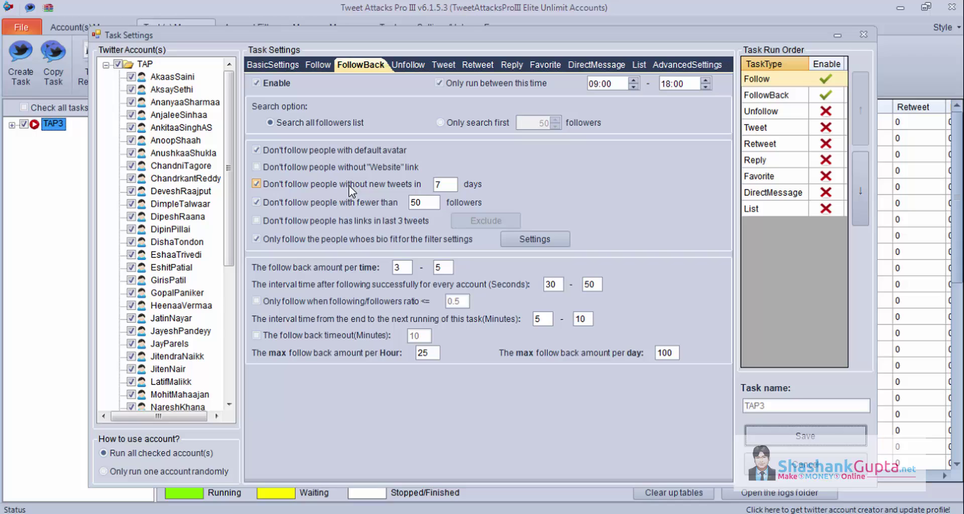
# Skip people without new tweets in the last 30 days.
pyautogui.click(447, 183)
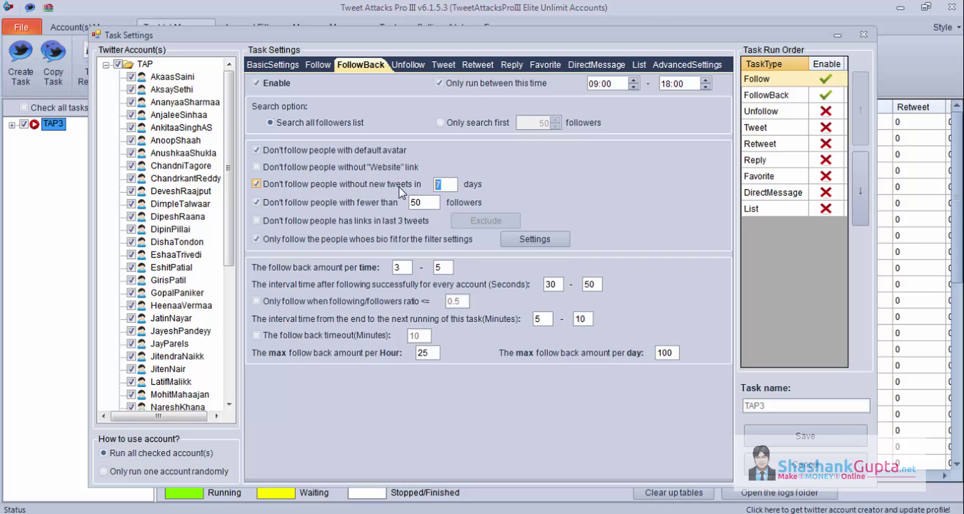
pyautogui.write('30')
pyautogui.doubleClick(421, 203)
# Review the bio keyword filter (seo, link building) and leave it unchanged.
pyautogui.click(553, 240)
pyautogui.click(395, 186)
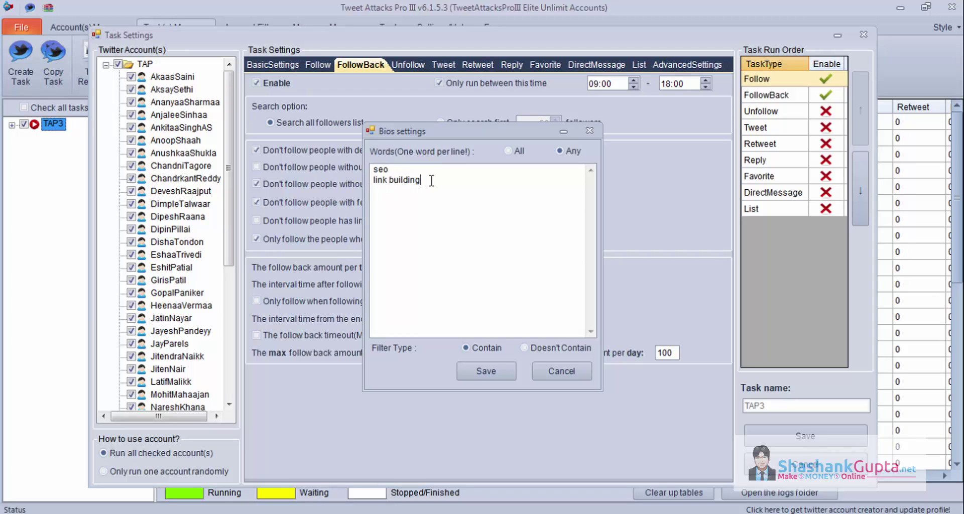
pyautogui.click(562, 376)
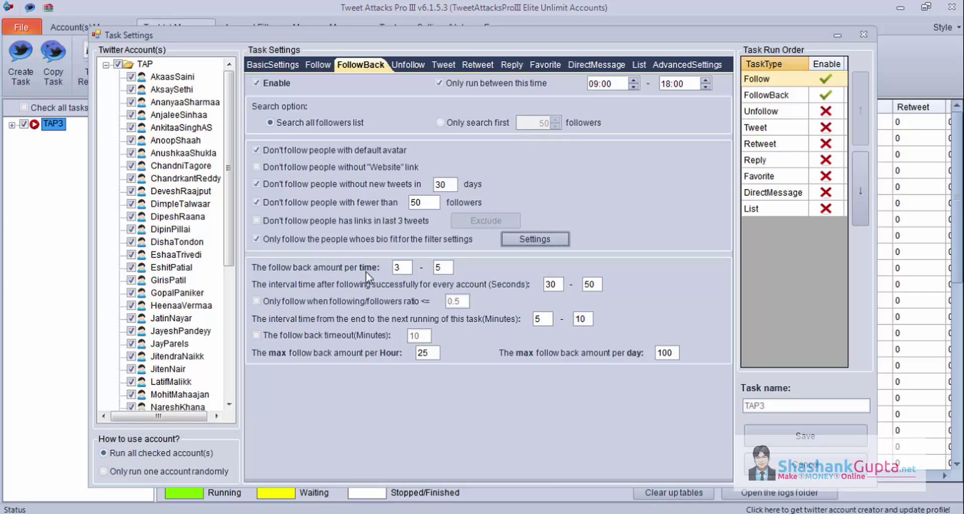
# Set the FollowBack interval between runs to 8 minutes.
pyautogui.doubleClick(400, 267)
pyautogui.press('Tab')
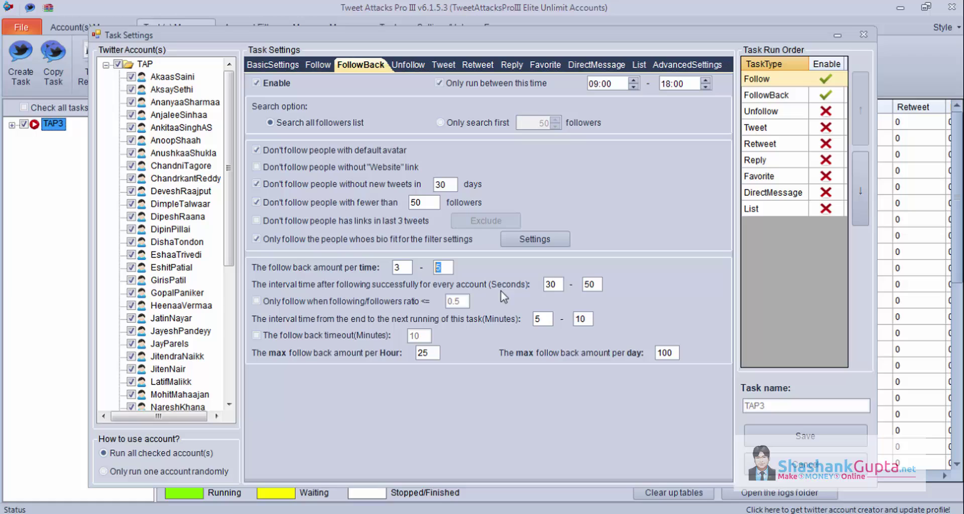
pyautogui.press('Tab')
pyautogui.click(539, 319)
pyautogui.write('8')
pyautogui.moveTo(668, 353); pyautogui.dragTo(627, 353)
# Enable the Unfollow task and restrict it to run from 09:00 to 18:00.
pyautogui.click(408, 65)
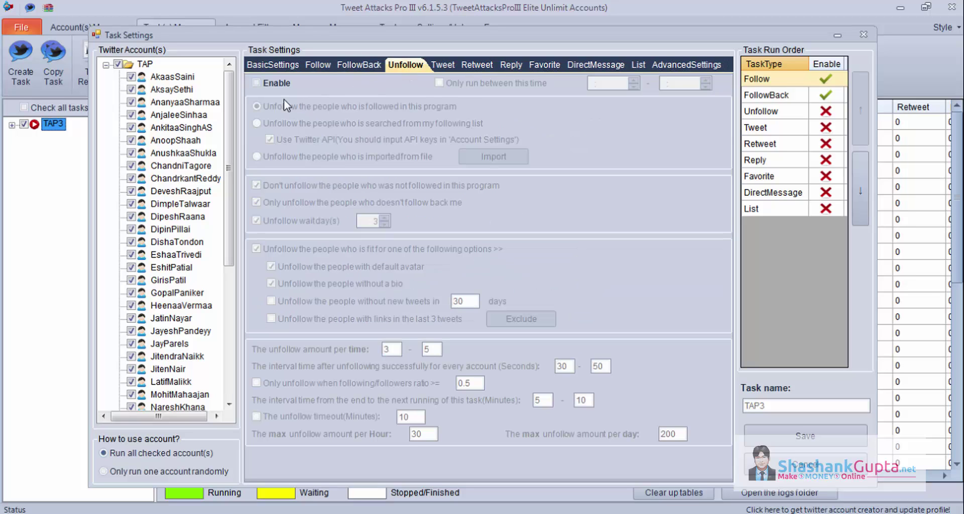
pyautogui.click(256, 83)
pyautogui.click(440, 83)
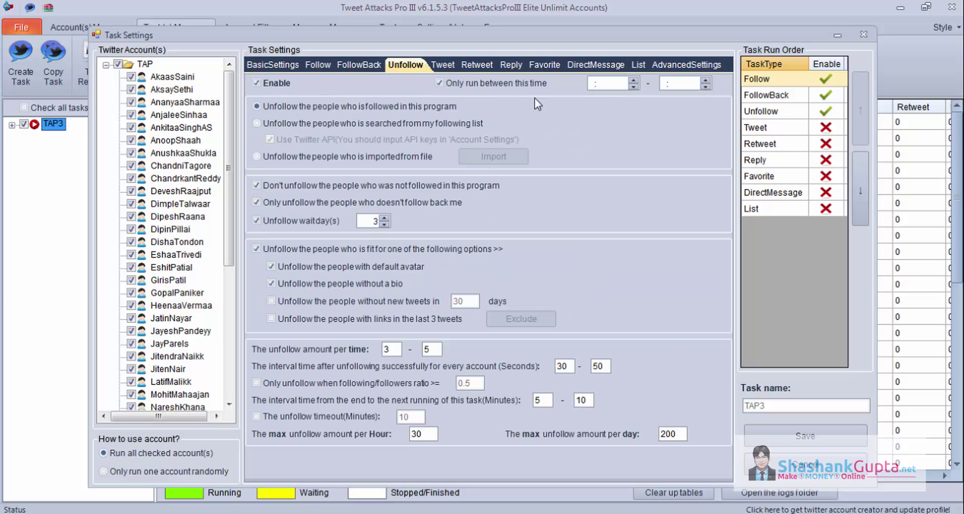
pyautogui.click(595, 84)
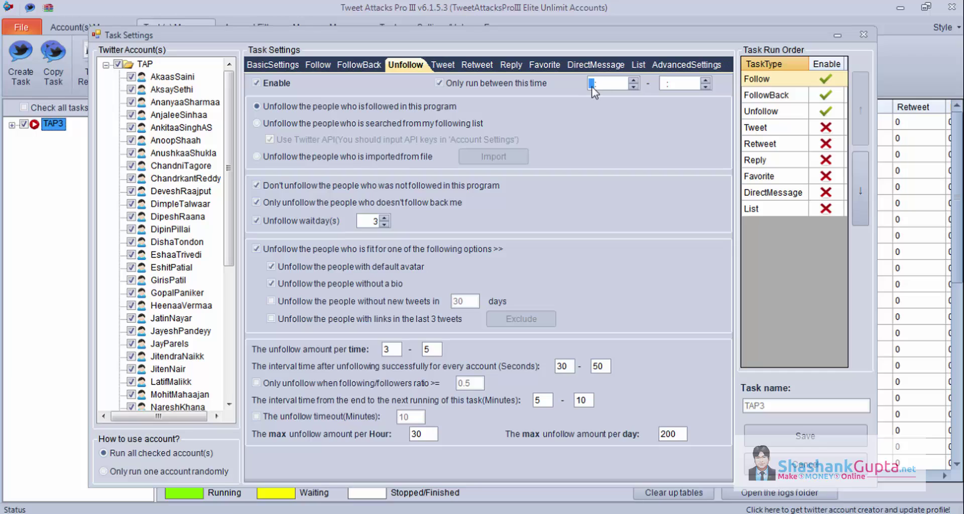
pyautogui.click(667, 85)
# Set the Unfollow wait to 7 days and the run interval to 8–10 minutes.
pyautogui.click(374, 221)
pyautogui.click(394, 352)
pyautogui.press('Tab')
pyautogui.doubleClick(562, 367)
pyautogui.doubleClick(546, 401)
# Cap unfollows at 25 per hour and 150 per day, and save the settings.
pyautogui.doubleClick(416, 434)
pyautogui.write('25')
pyautogui.press('Tab')
pyautogui.write('150')
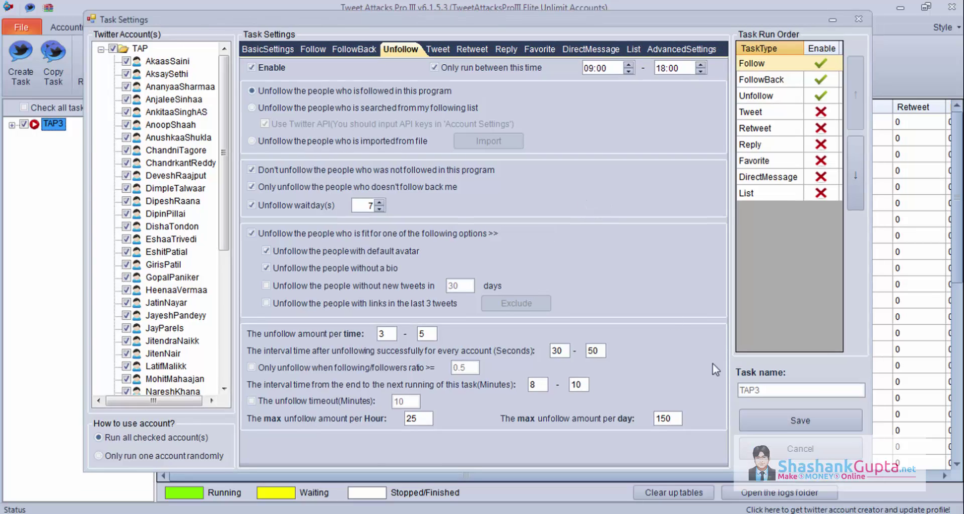
pyautogui.click(760, 421)
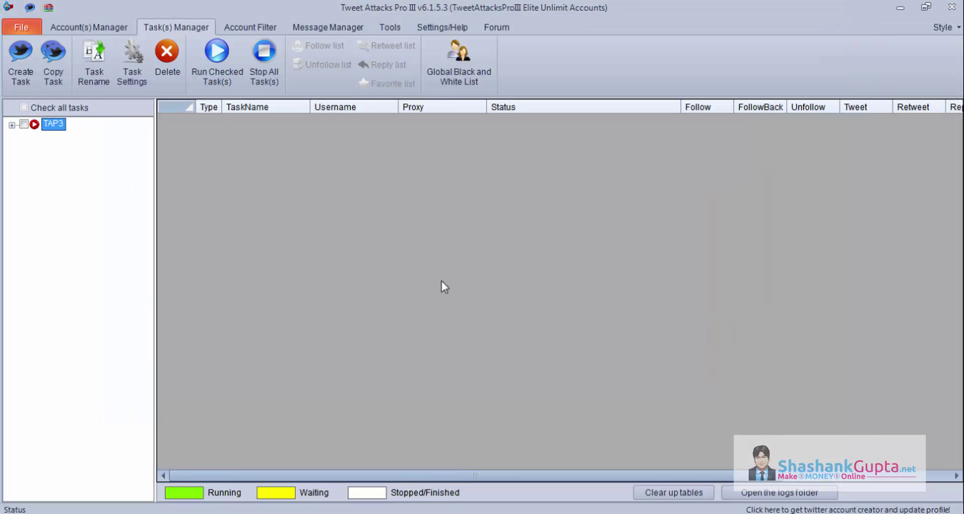
pyautogui.click(240, 31)
pyautogui.click(88, 120)
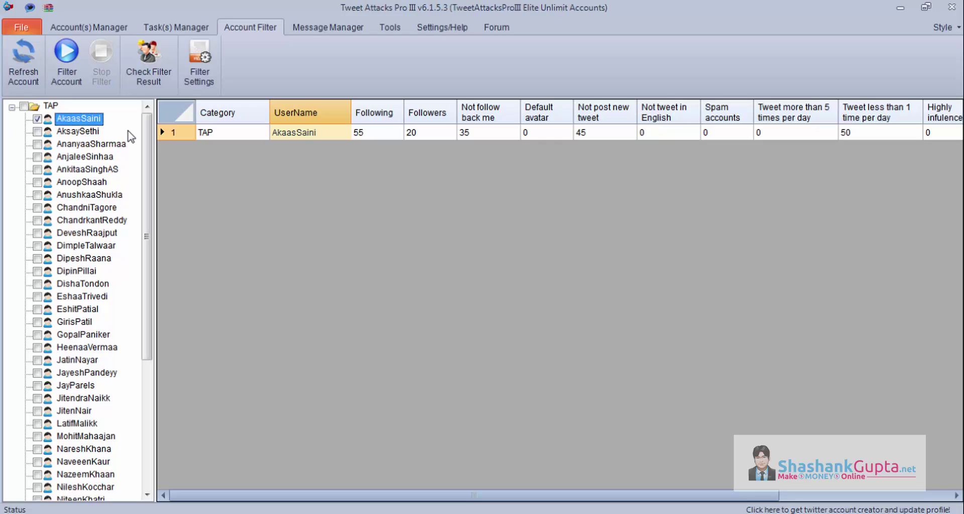
pyautogui.click(306, 134)
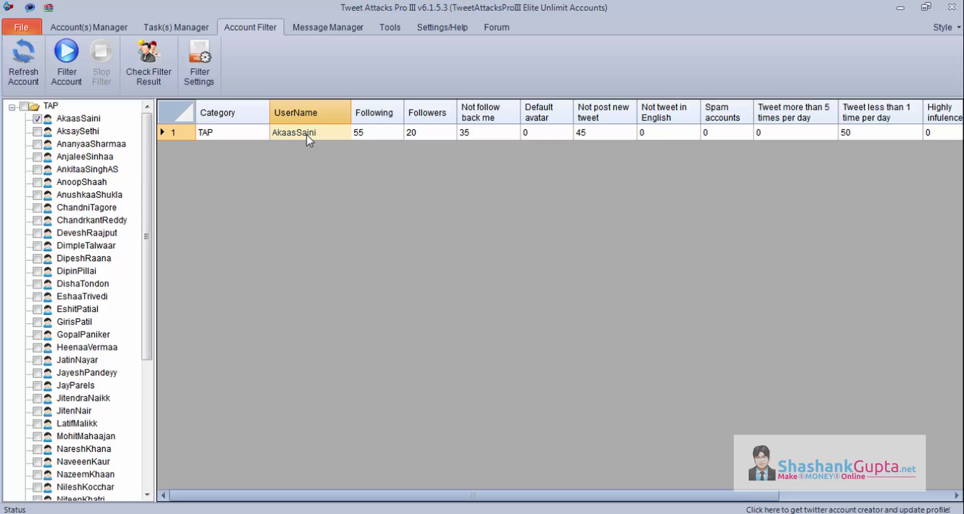
pyautogui.click(199, 75)
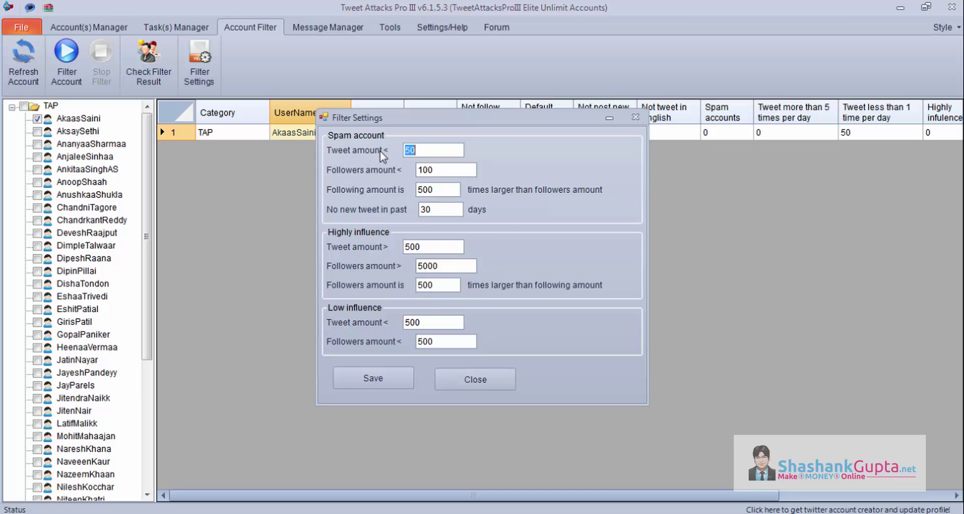
pyautogui.write('50')
pyautogui.click(486, 381)
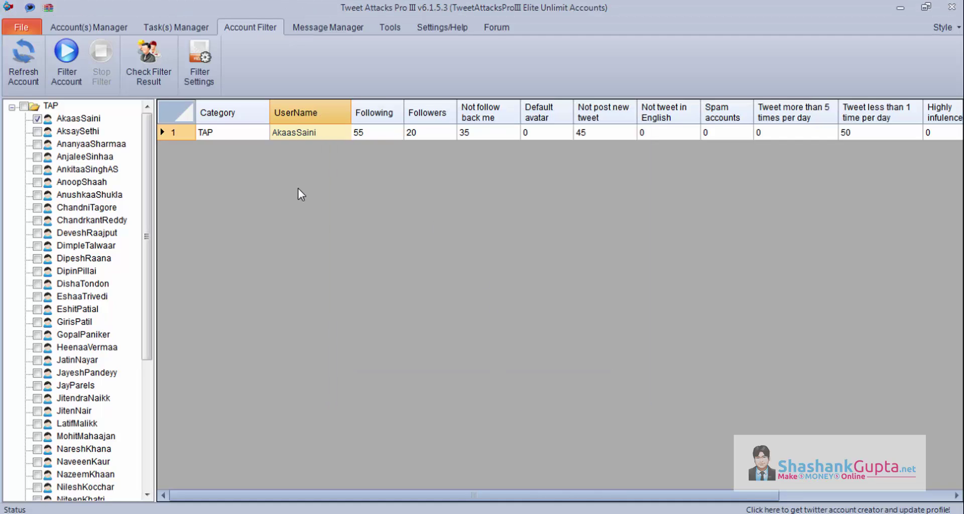
pyautogui.click(67, 70)
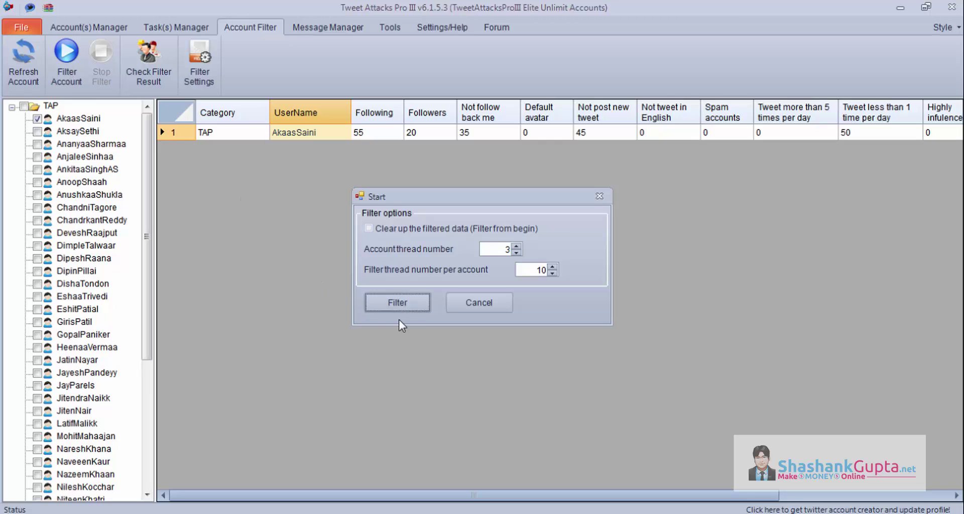
pyautogui.click(390, 303)
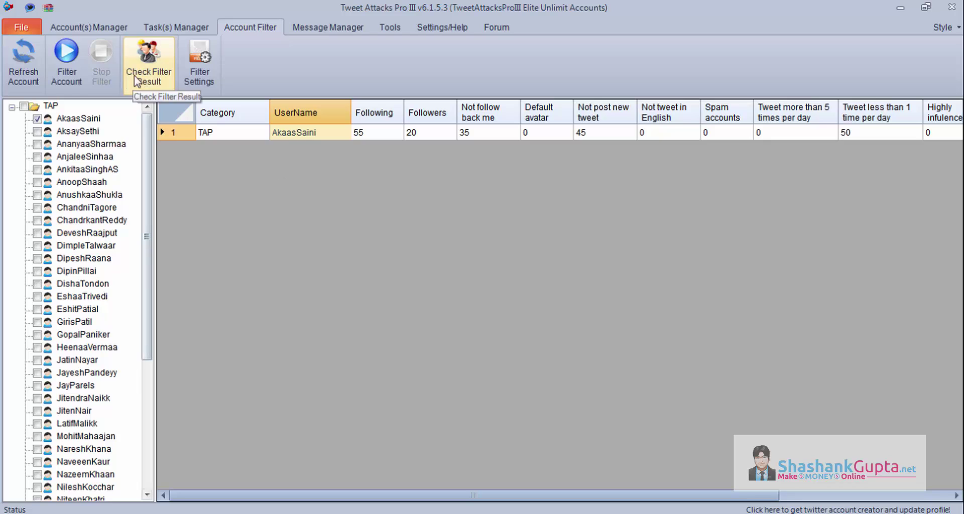
pyautogui.click(148, 63)
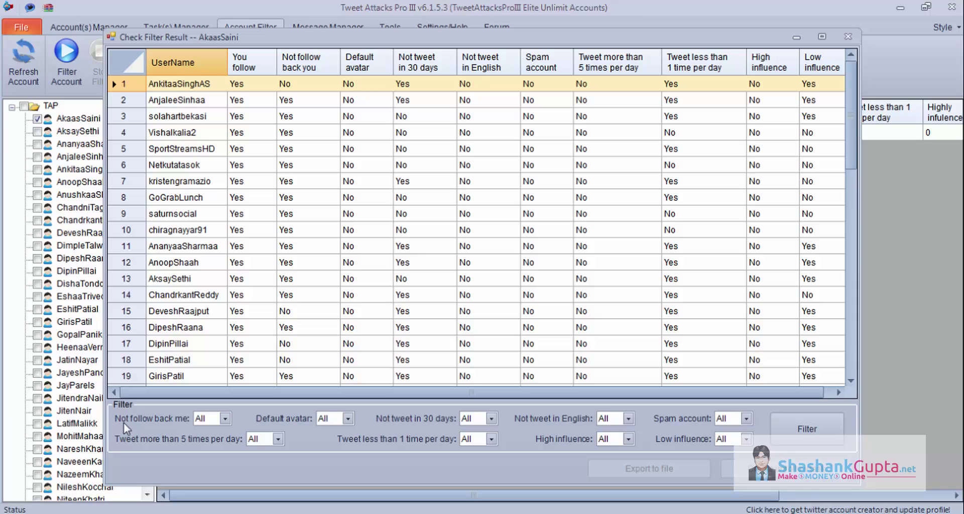
# Filter the results to the 35 non-followers and create an unfollow task from them.
pyautogui.click(225, 418)
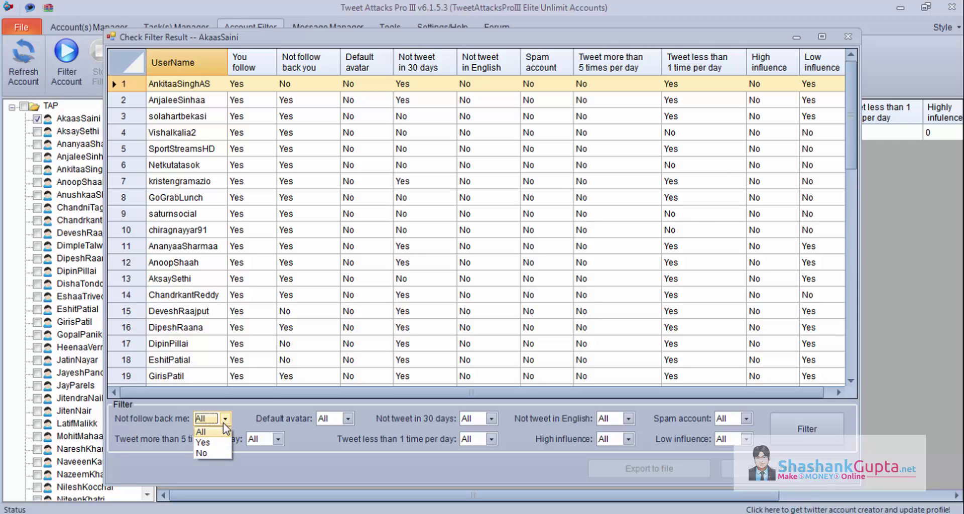
pyautogui.click(221, 440)
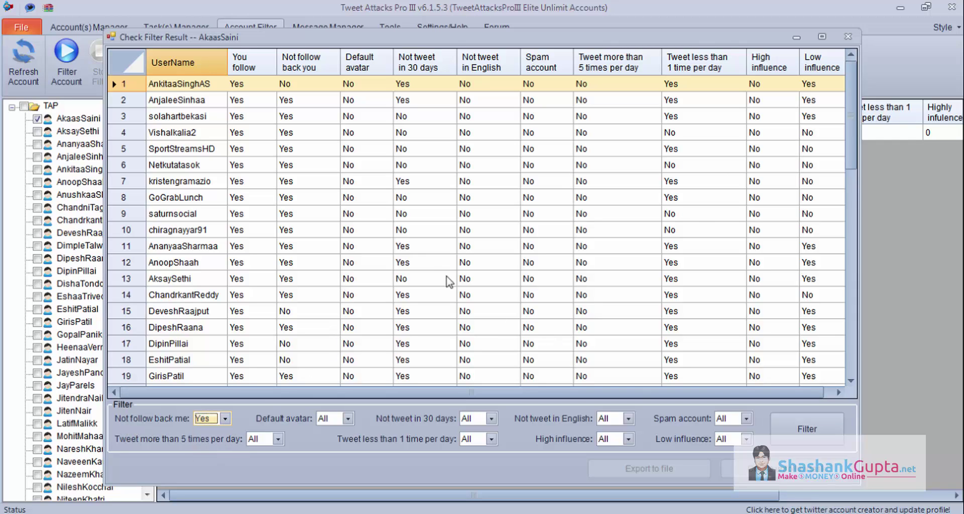
pyautogui.click(794, 430)
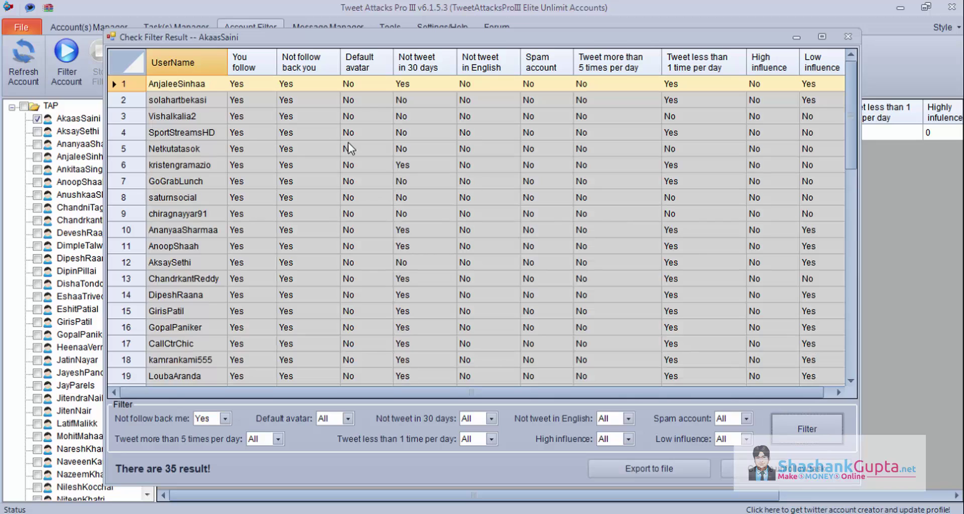
pyautogui.moveTo(854, 133)
pyautogui.mouseDown()
pyautogui.moveTo(856, 229)
pyautogui.moveTo(853, 119)
pyautogui.mouseUp()
pyautogui.click(788, 478)
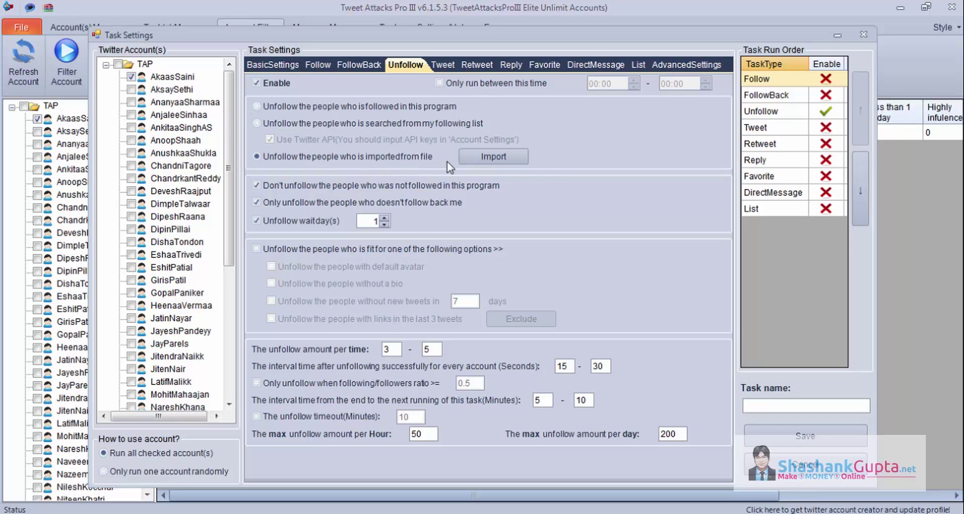
# Import all the filtered non-followers as the unfollow targets.
pyautogui.click(506, 159)
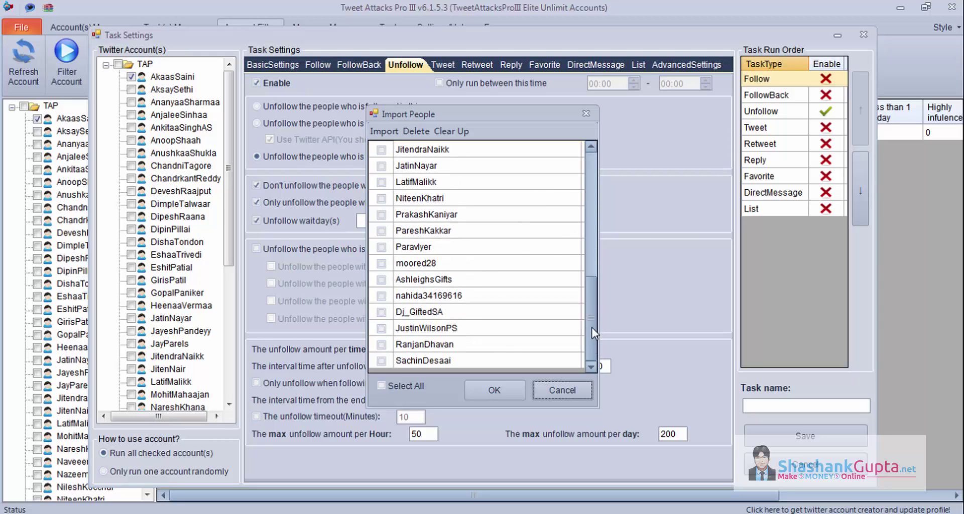
pyautogui.moveTo(595, 189); pyautogui.dragTo(592, 174)
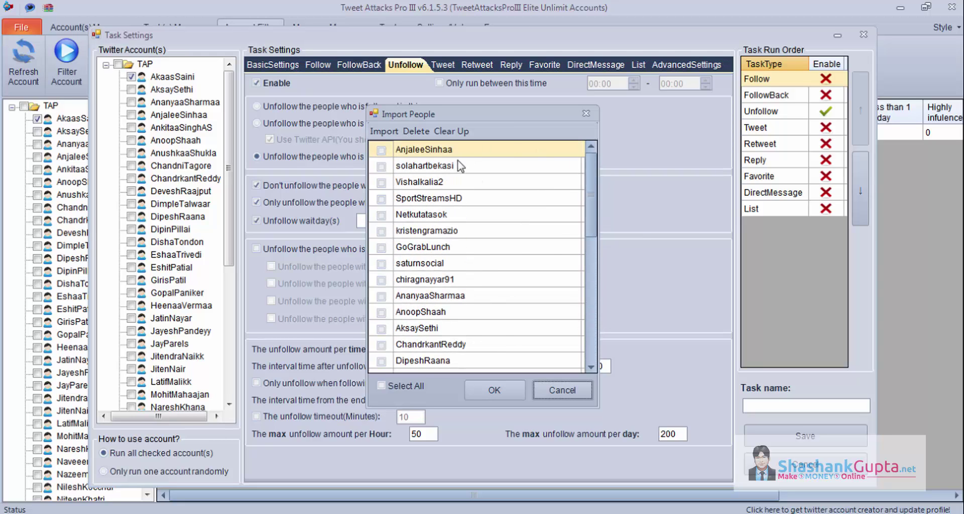
pyautogui.click(419, 384)
pyautogui.click(480, 390)
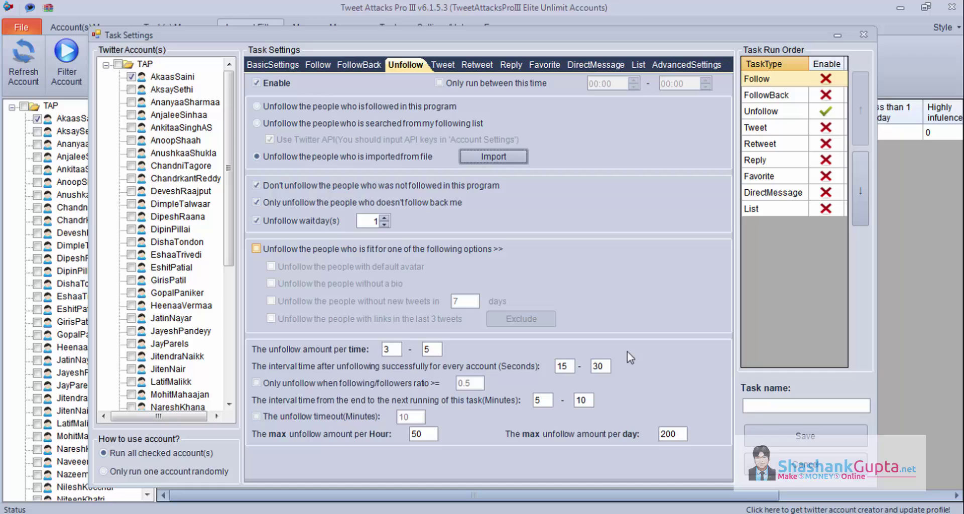
# Save the task as 'unfollow', also targeting default-avatar and no-bio accounts, then view the task list.
pyautogui.click(793, 402)
pyautogui.write('u')
pyautogui.write('nfollow')
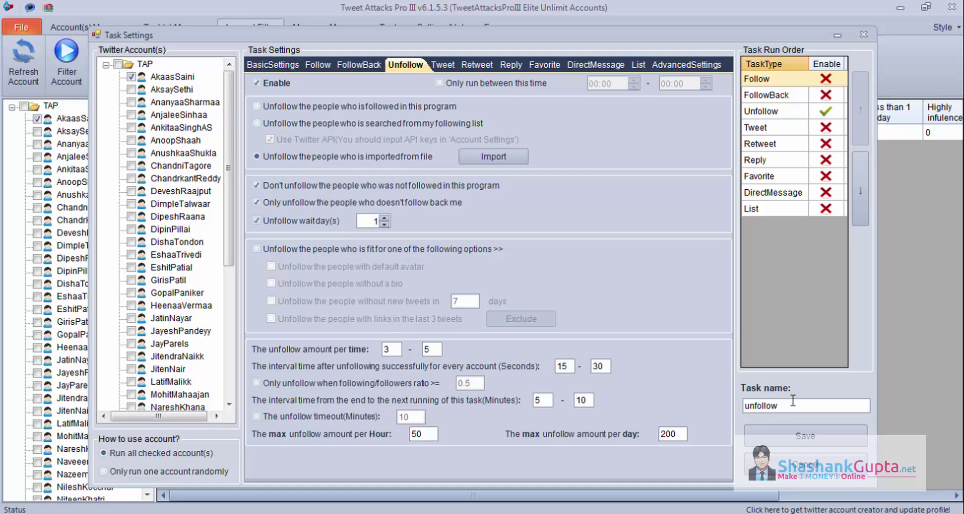
pyautogui.click(316, 250)
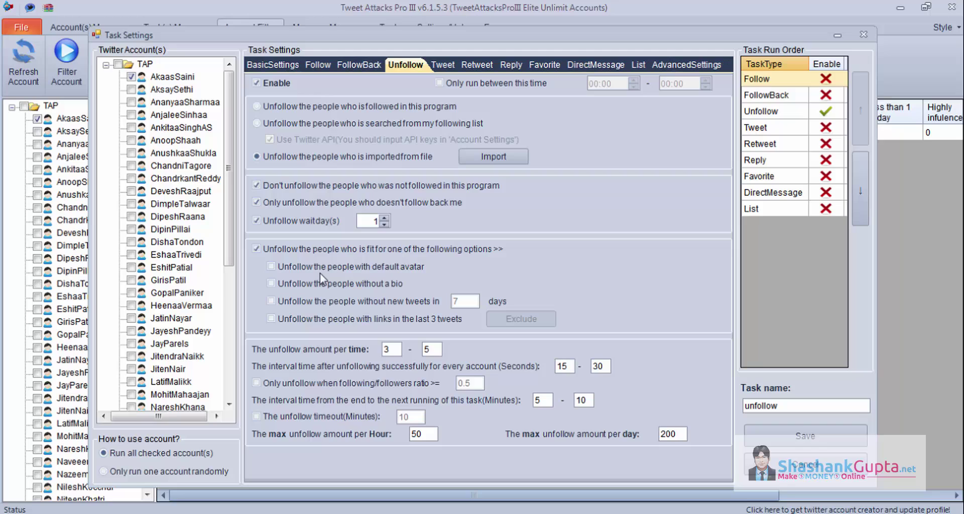
pyautogui.click(320, 271)
pyautogui.click(303, 284)
pyautogui.click(824, 434)
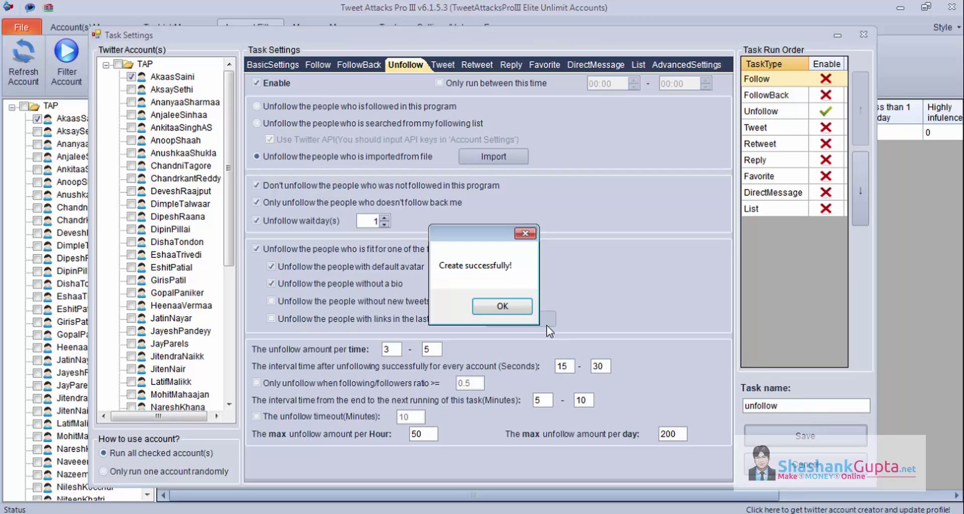
pyautogui.click(514, 307)
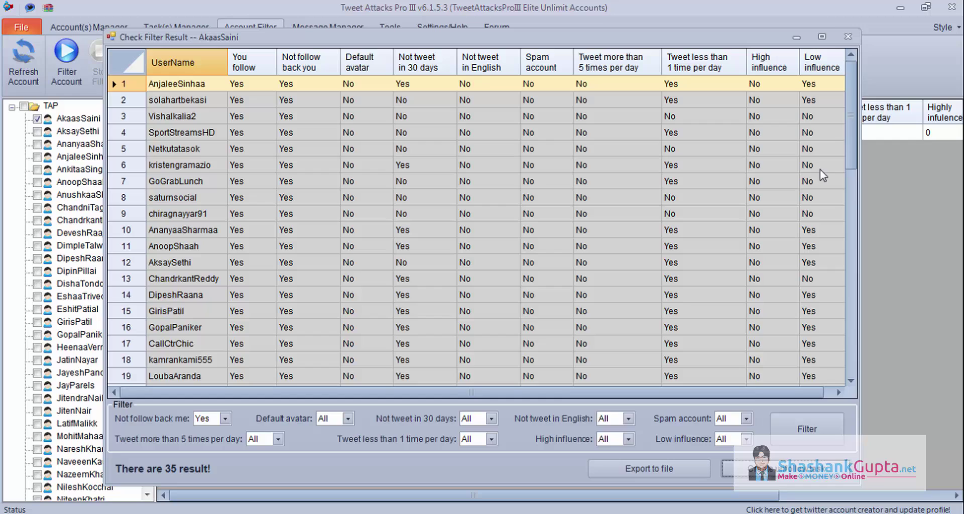
pyautogui.click(848, 37)
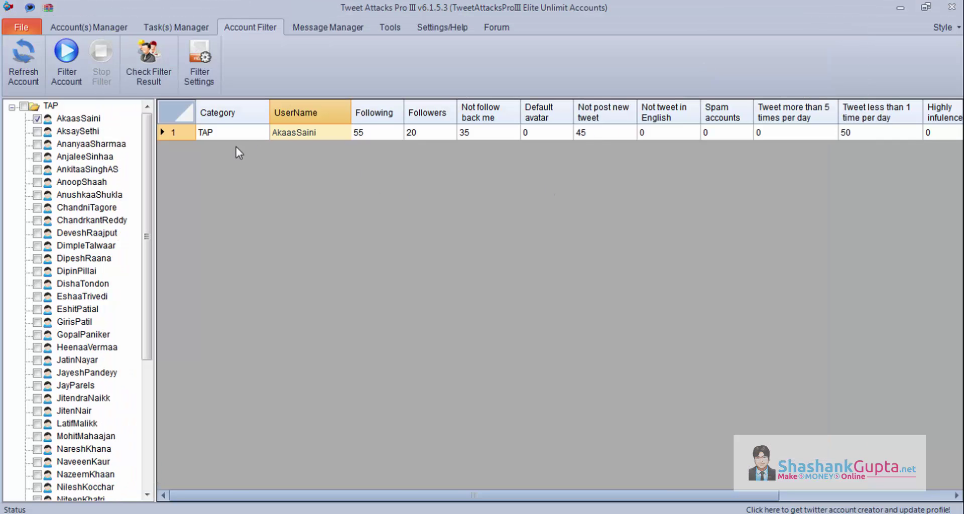
pyautogui.click(175, 27)
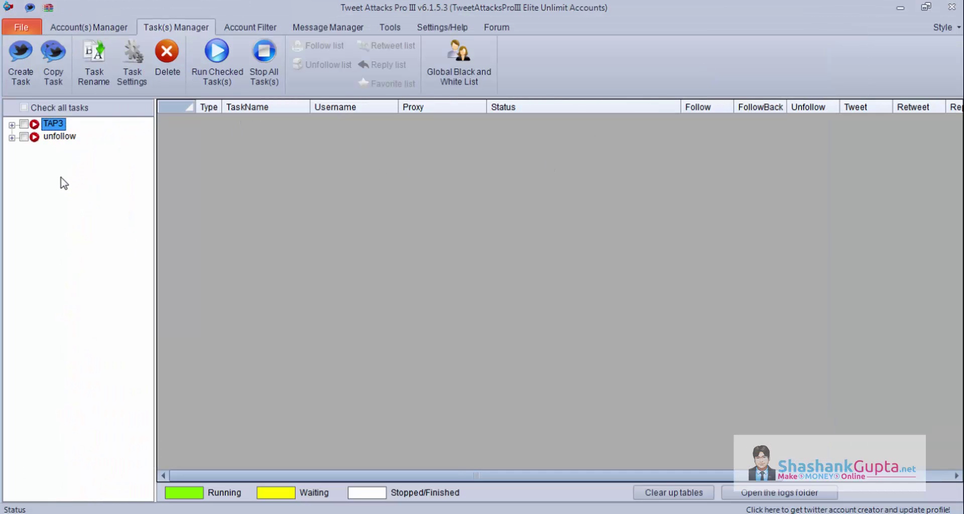